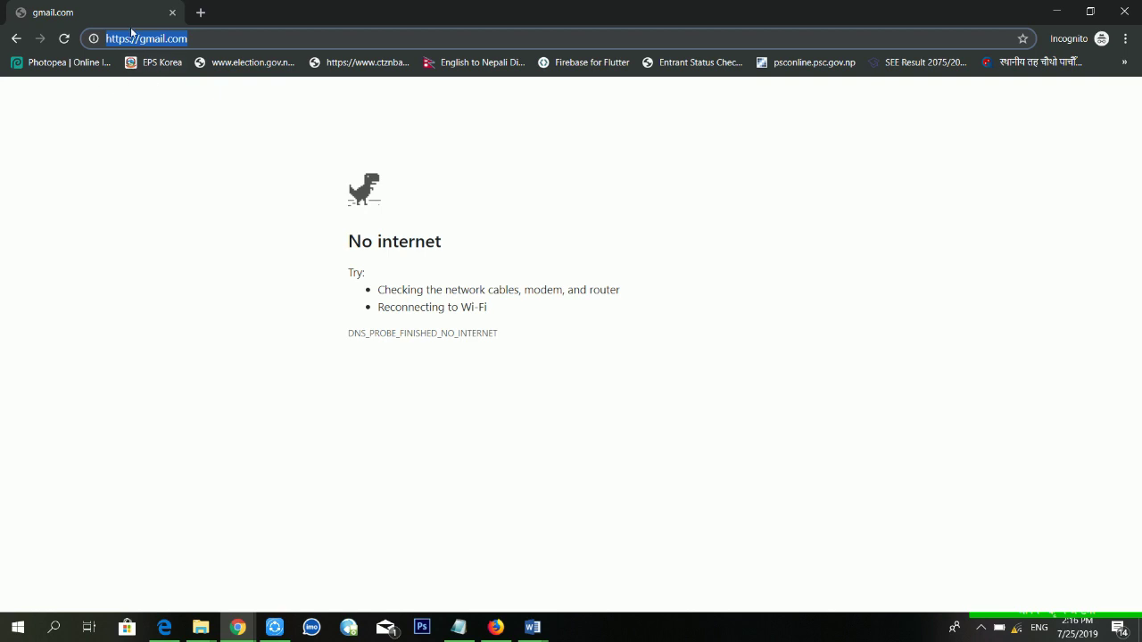
Reload the failed gmail.com page and switch its language to English (United States)
click(62, 41)
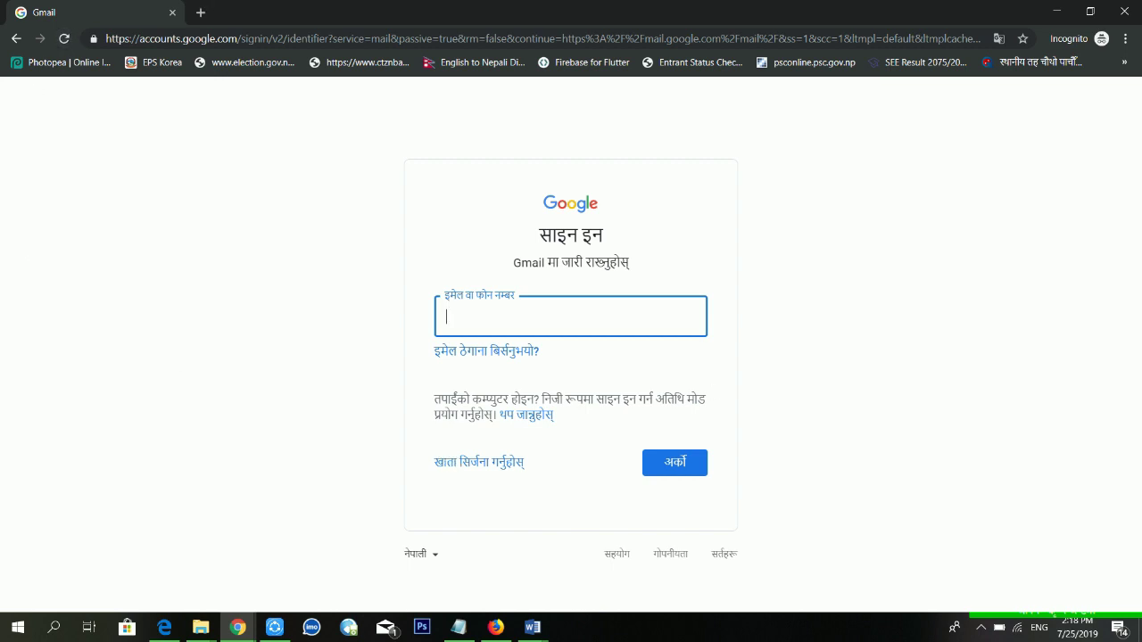
click(433, 553)
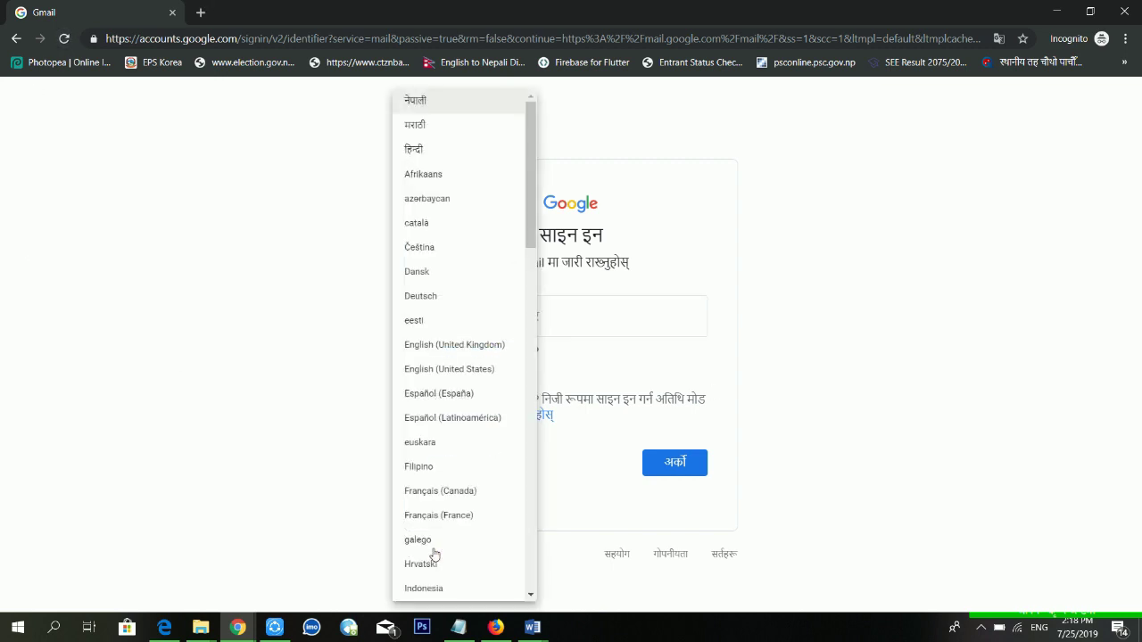
click(491, 369)
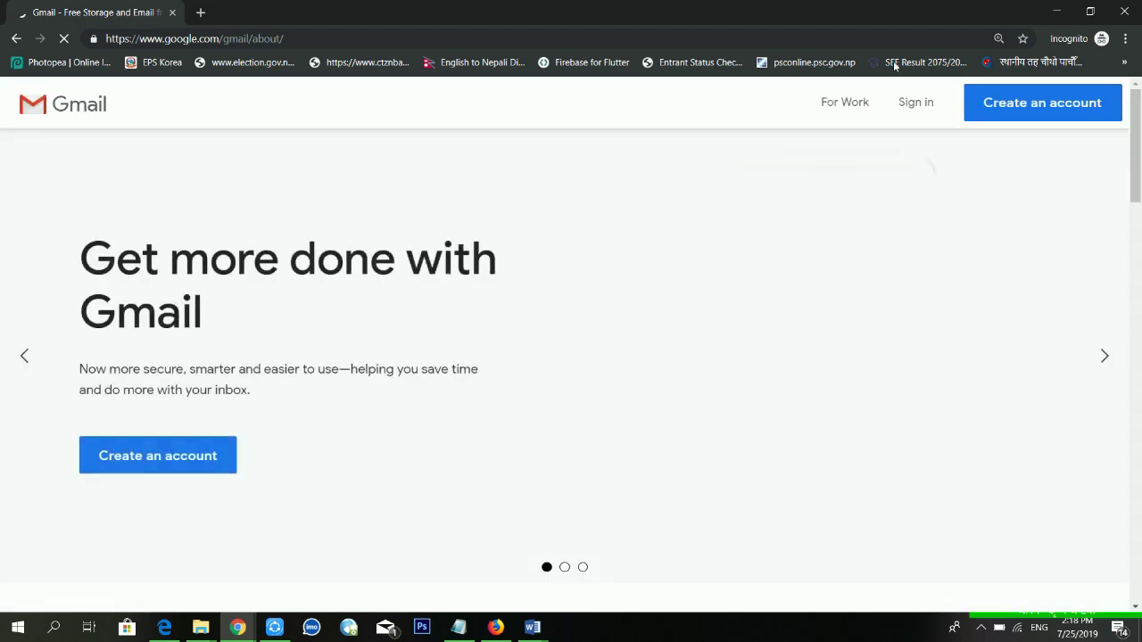
Open Gmail sign-in and set the sign-in page language to English (United States)
click(929, 103)
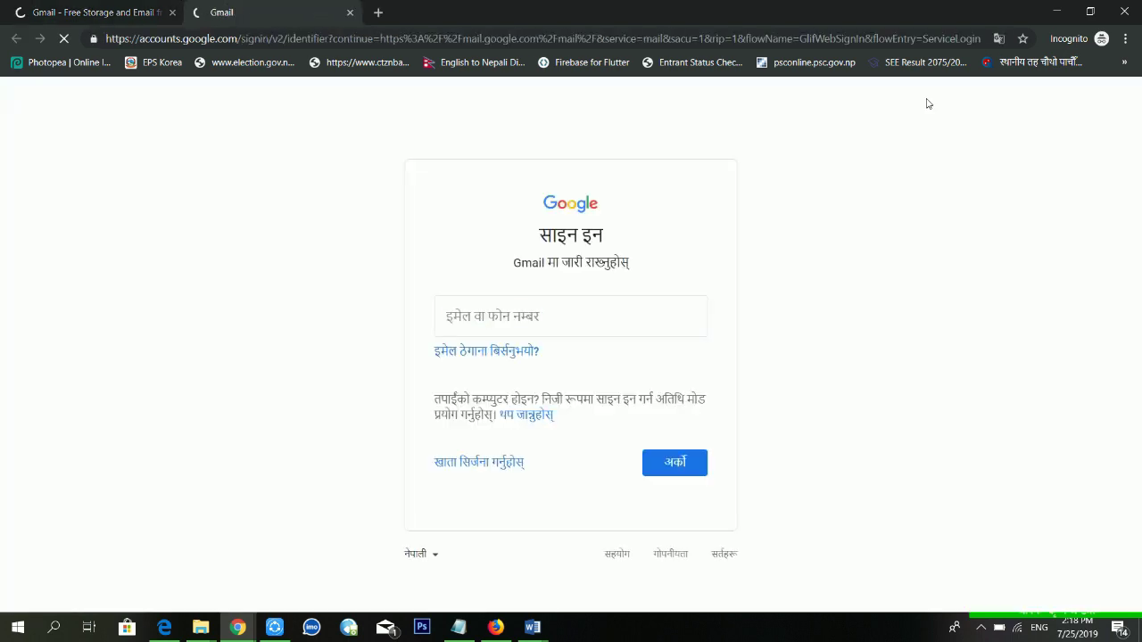
click(433, 554)
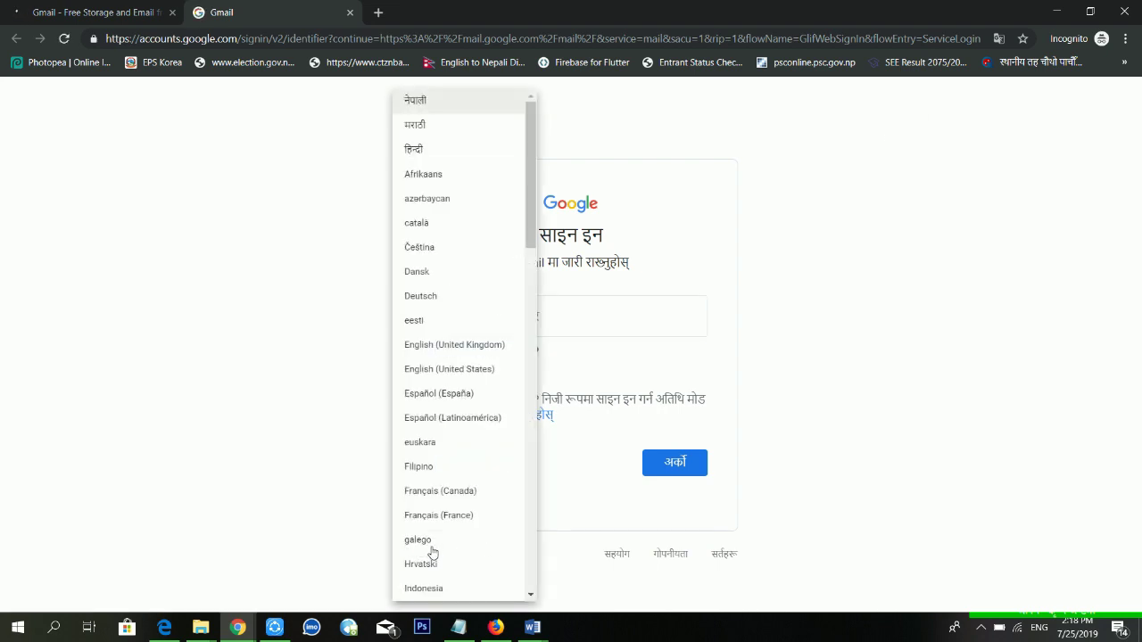
click(516, 367)
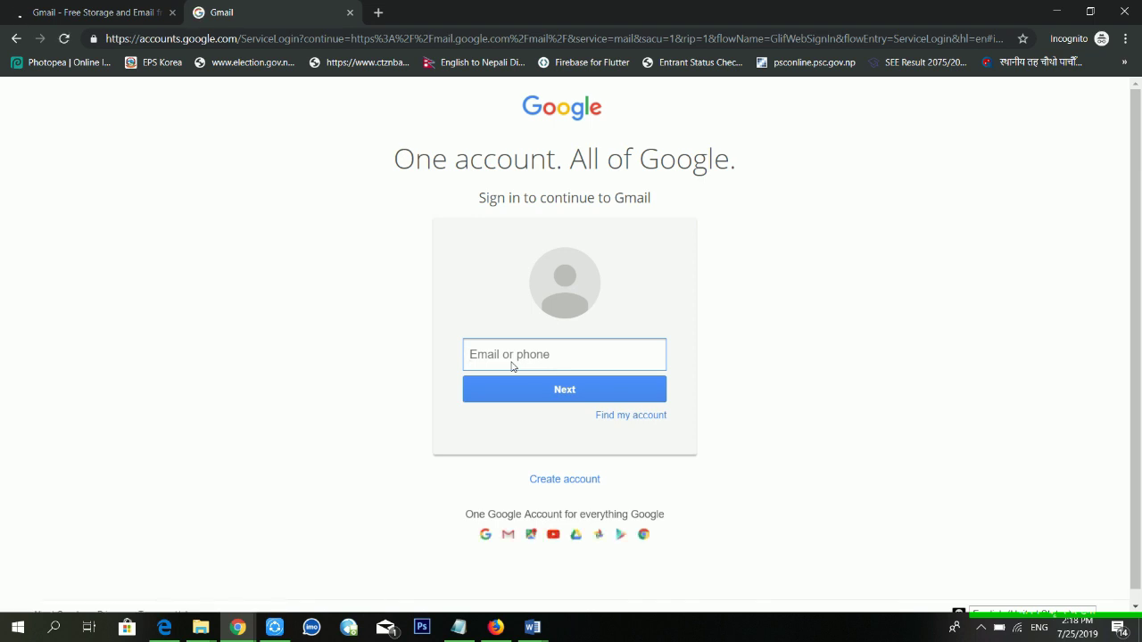
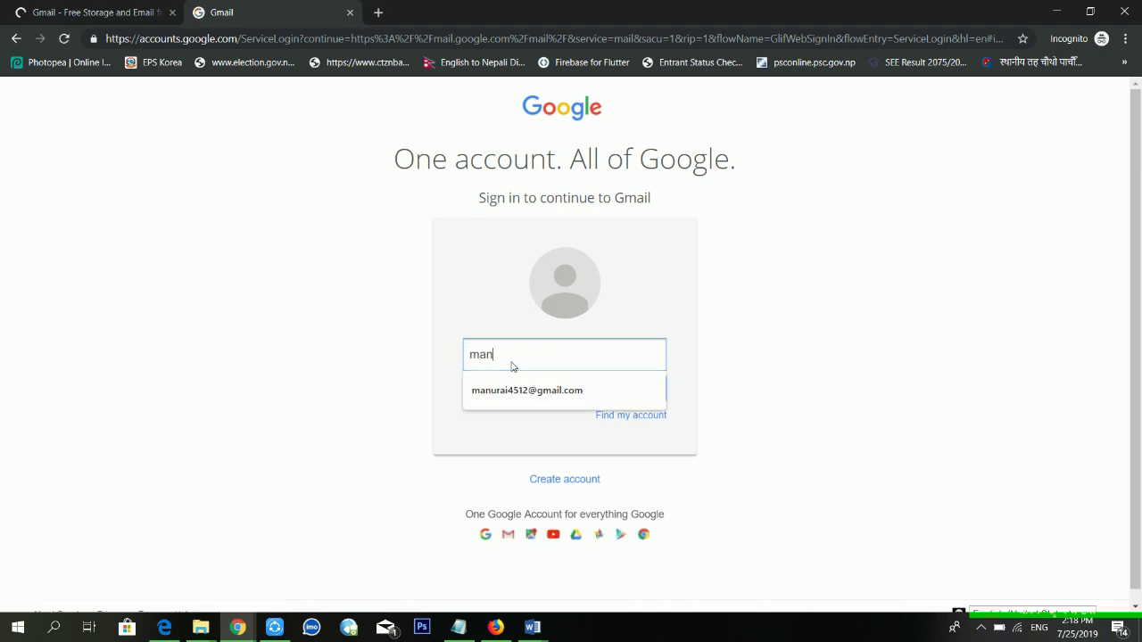
Submit the account username, then go back and submit the account's phone number instead
key(Tab)
key(Return)
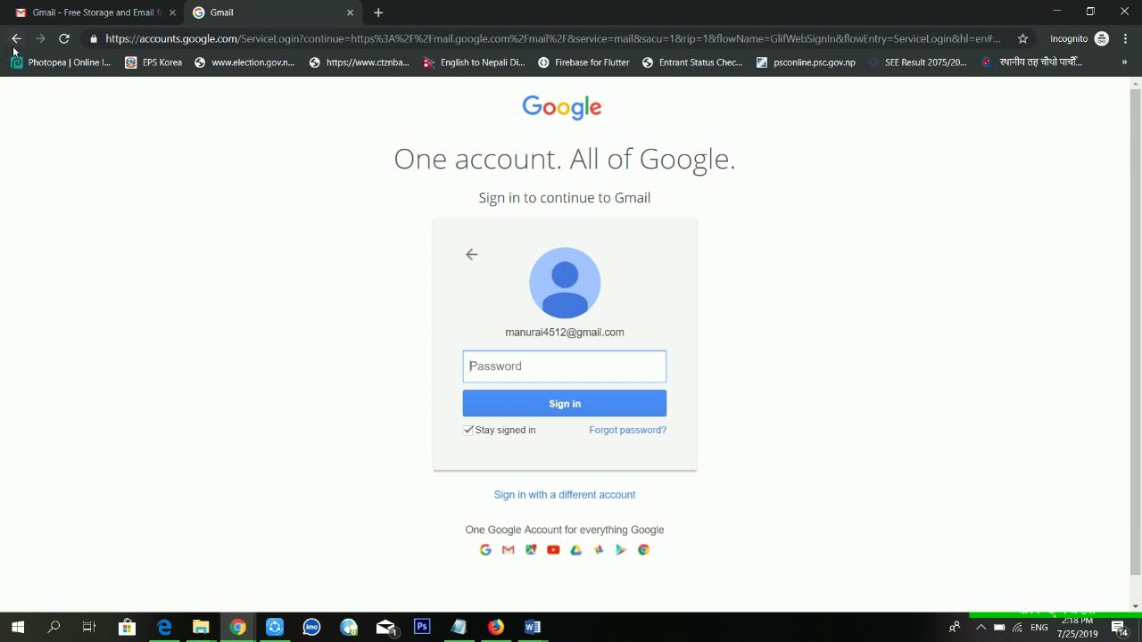
click(16, 39)
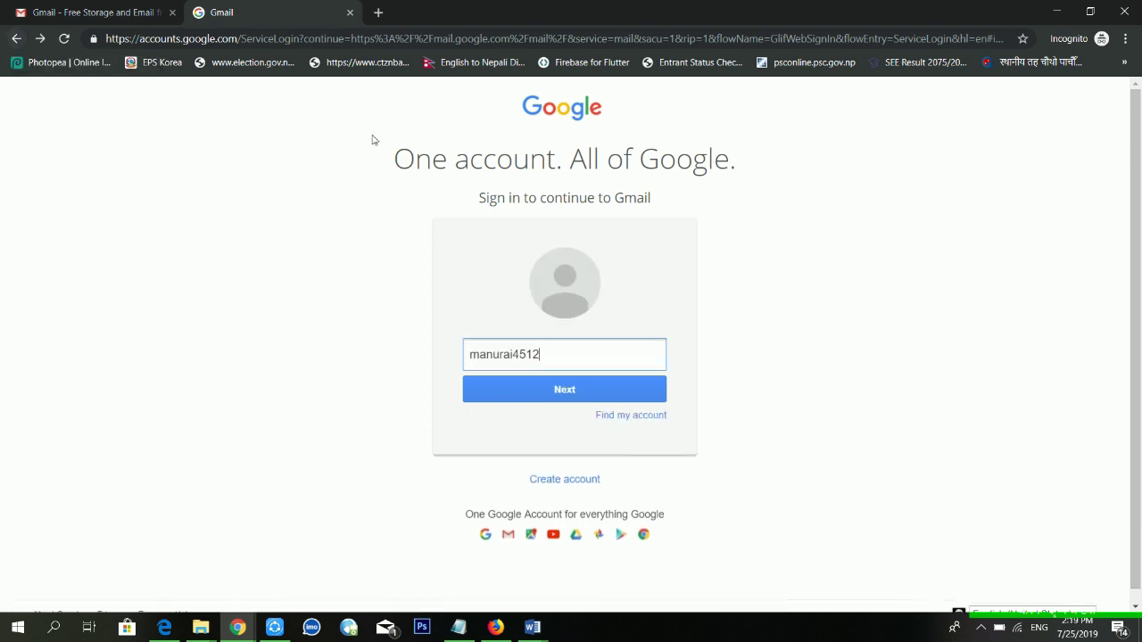
double_click(499, 355)
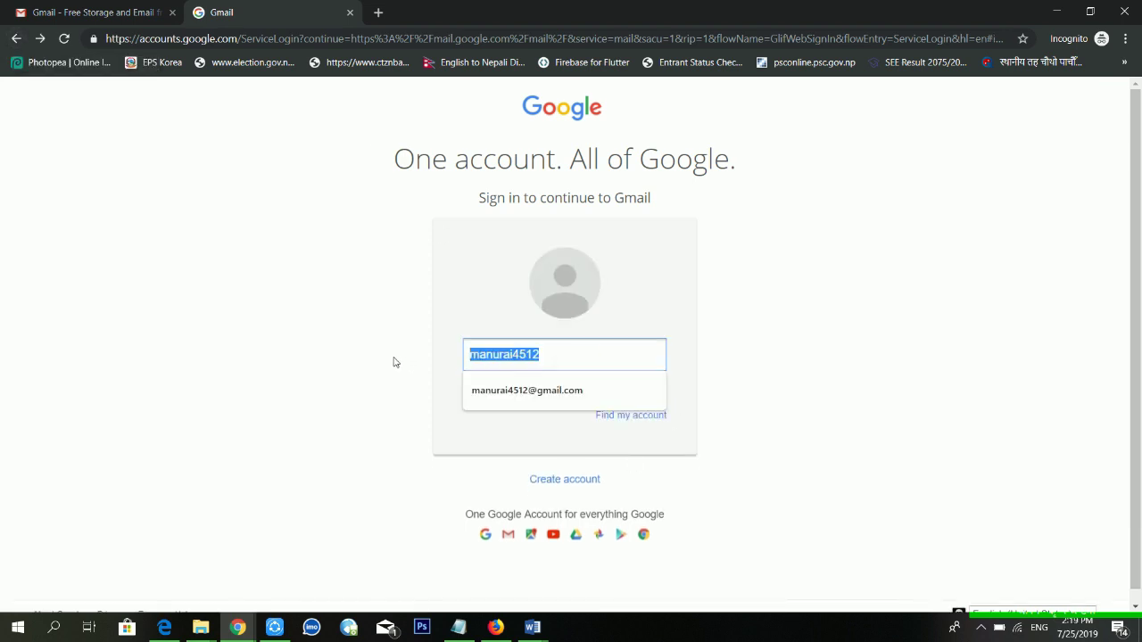
text(98)
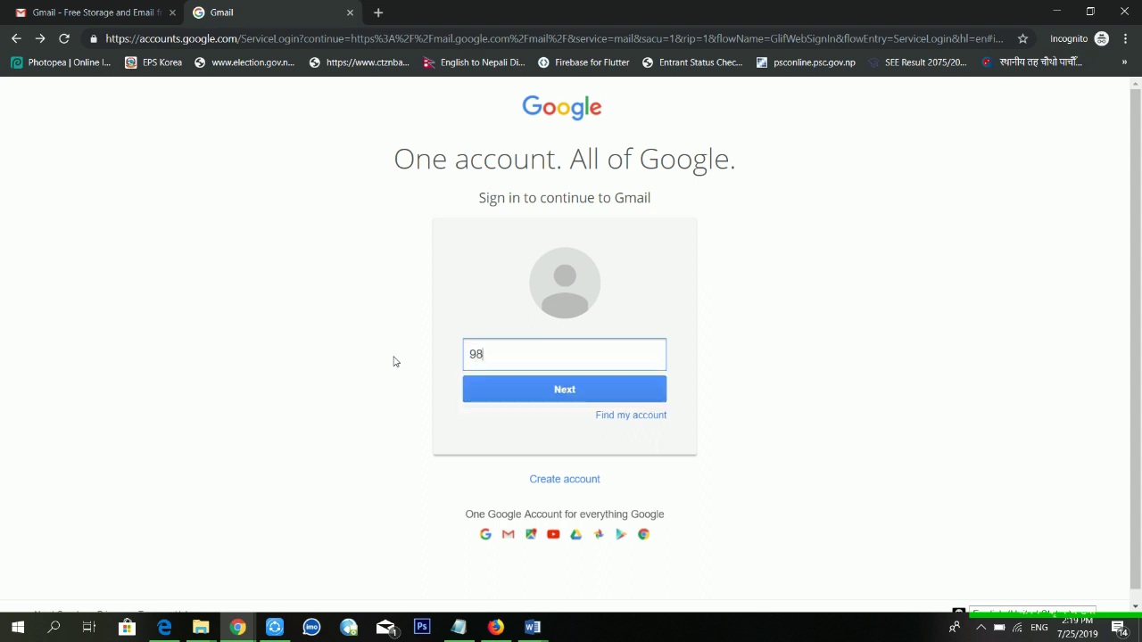
text(045)
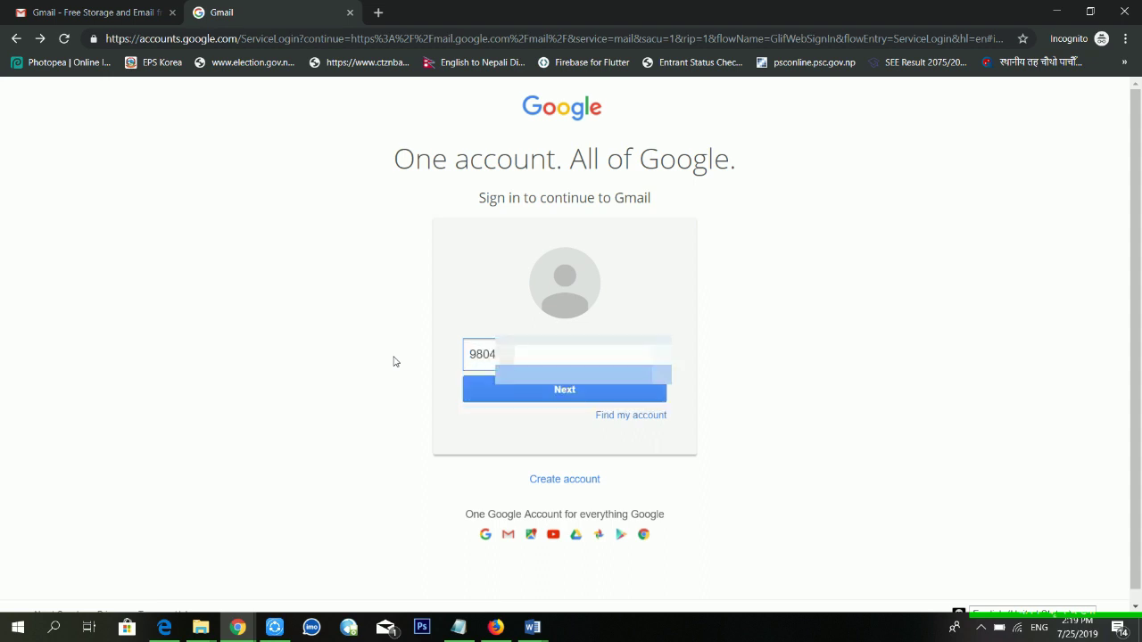
key(Return)
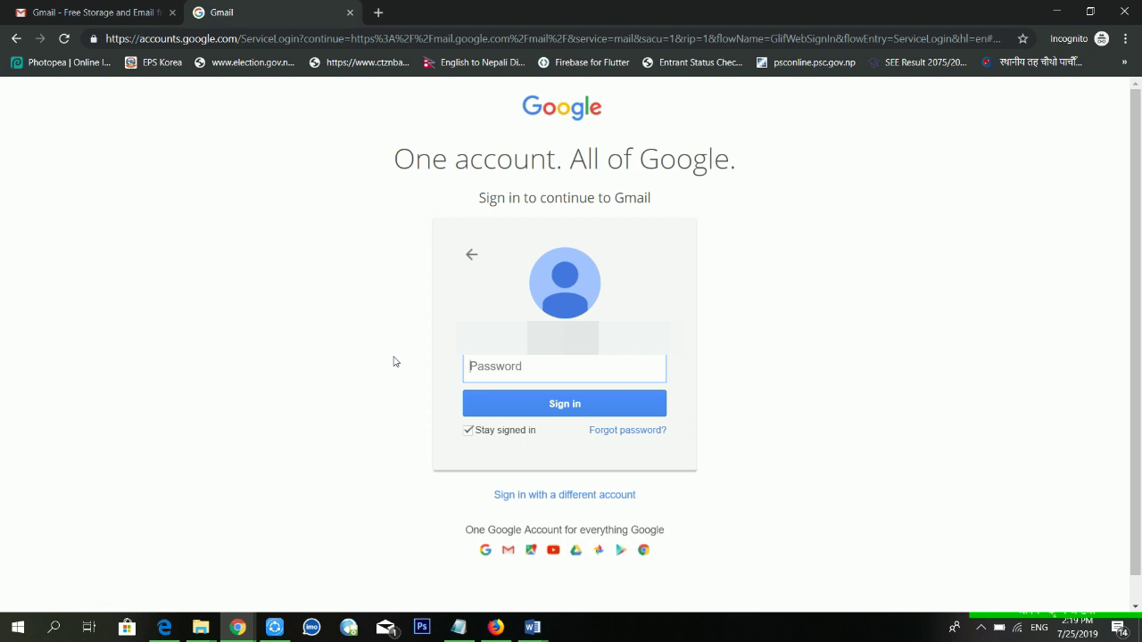
Type and submit the account password, then retype it after the Wrong password error
text(•••)
key(BackSpace)
key(BackSpace)
text(••••••)
key(BackSpace)
key(BackSpace)
key(BackSpace)
key(BackSpace)
key(BackSpace)
text(•••••••••••)
key(Return)
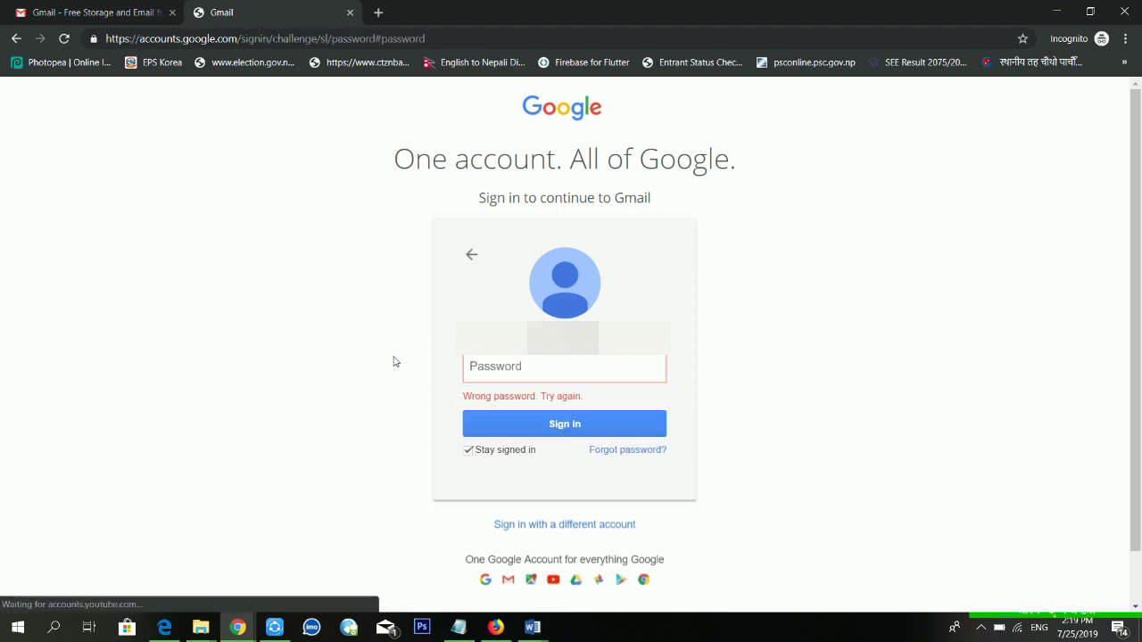
text(•••••)
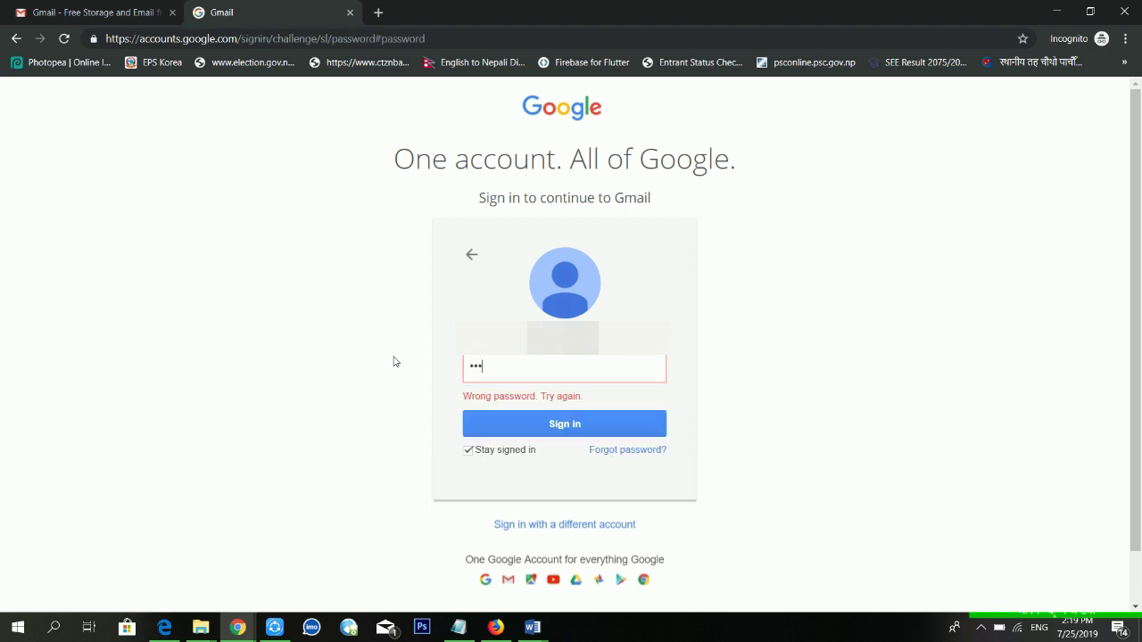
text(•••••)
Submit the retyped password, then choose a different account and start 'Forgot email?' recovery
key(Return)
click(586, 528)
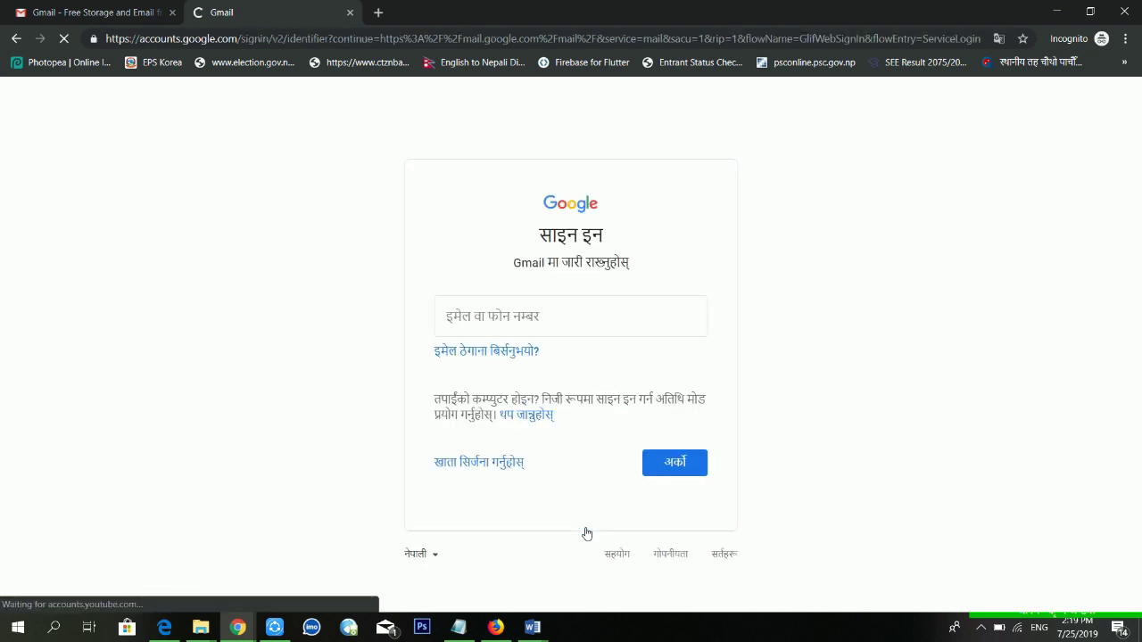
click(503, 353)
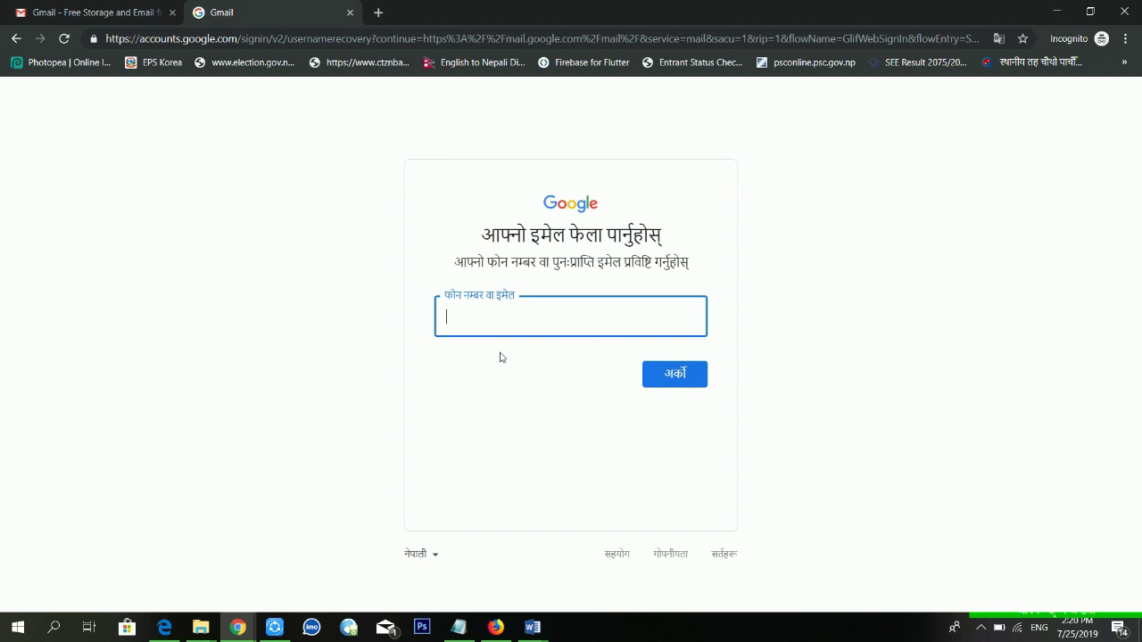
Submit the recovery phone number, then enter and submit the account holder's first name and surname
text(980404)
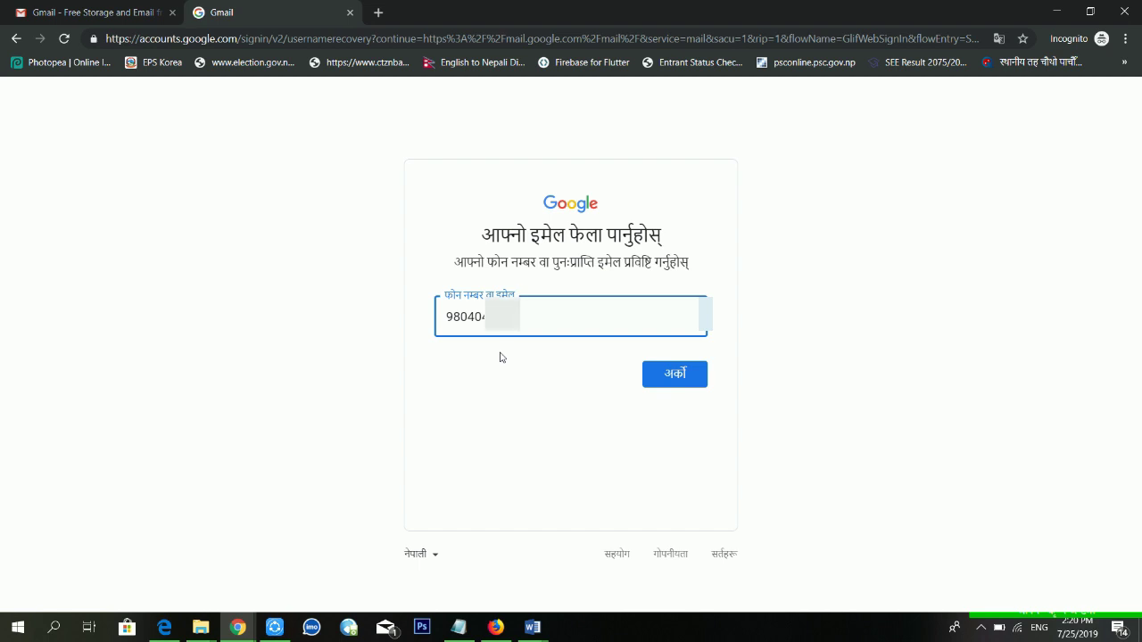
key(Return)
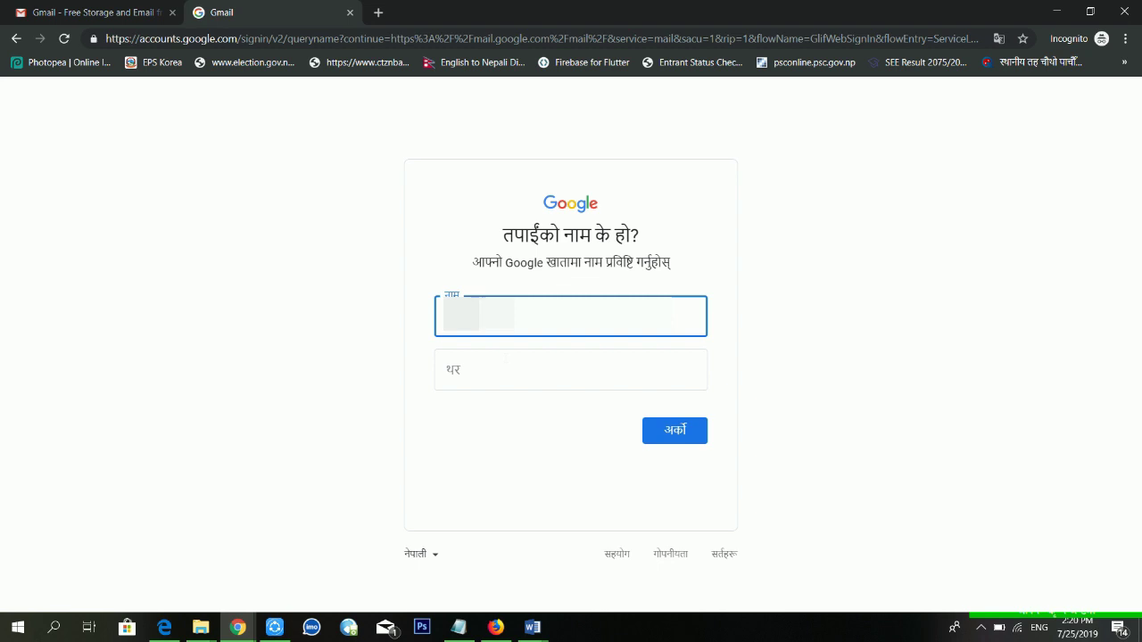
click(570, 369)
text(rai)
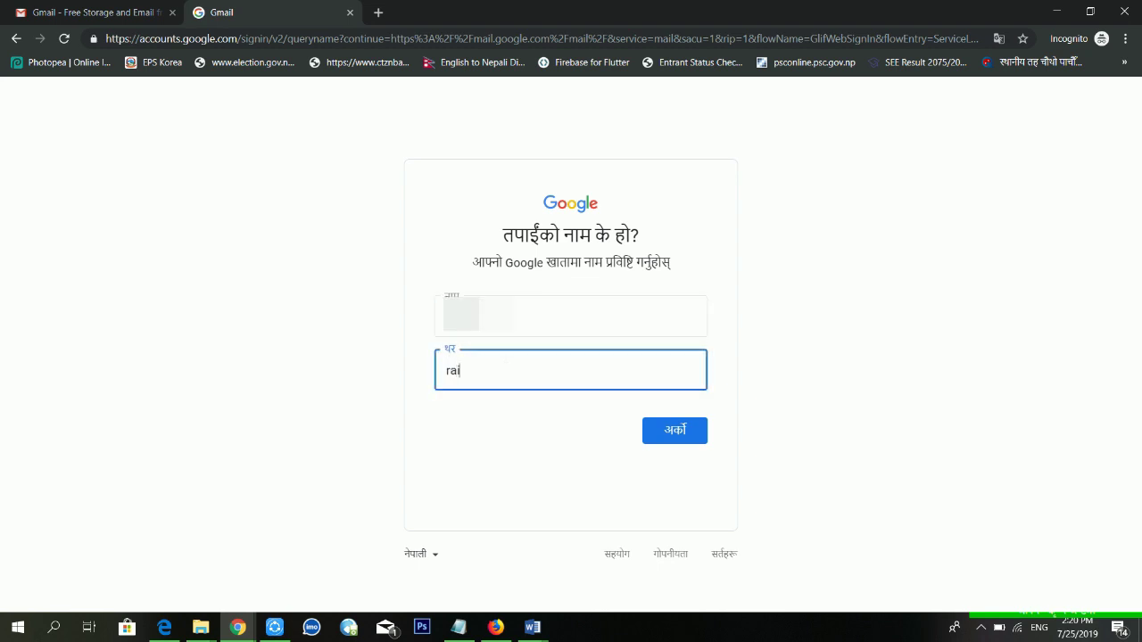
key(Return)
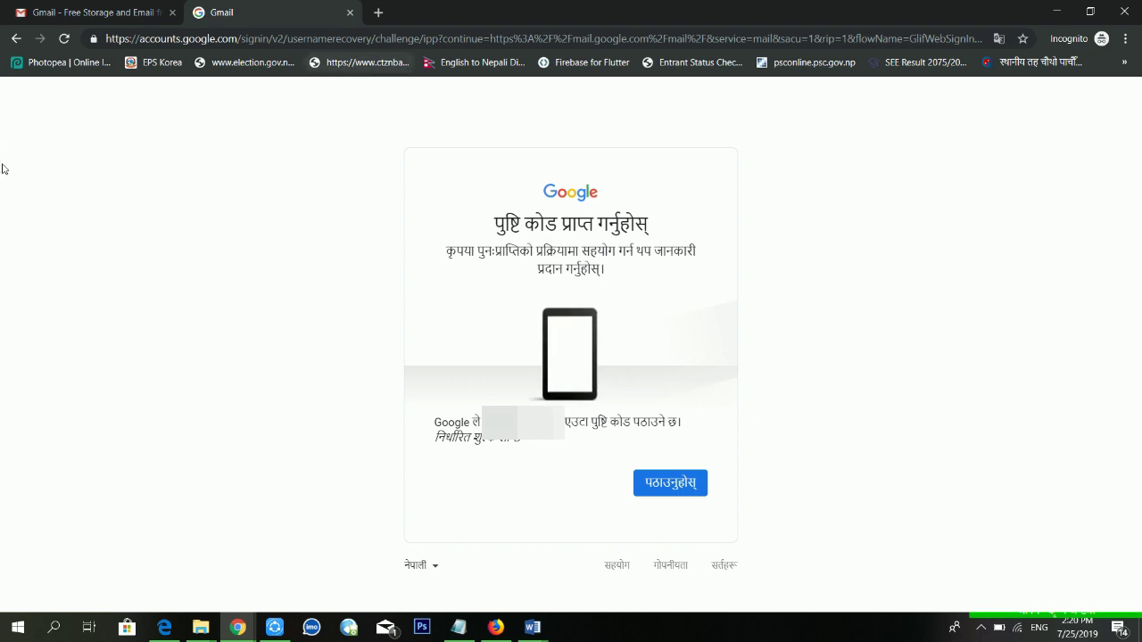
Go back to Gmail sign-in, erase the partial number, and restart 'Forgot email?' recovery
click(26, 38)
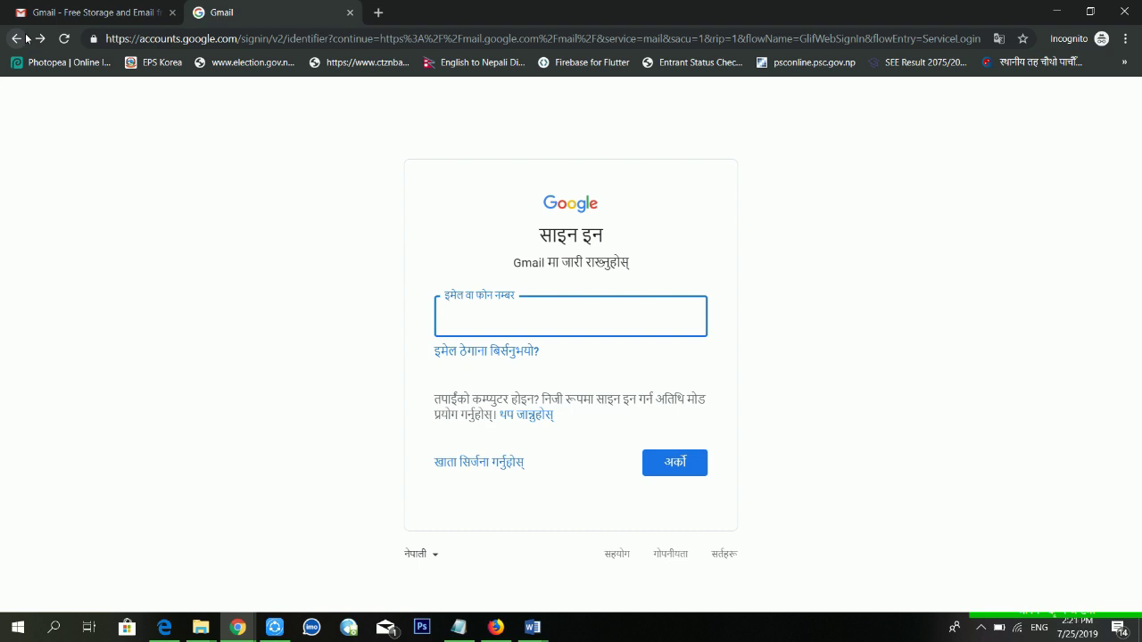
text(98)
key(BackSpace)
key(BackSpace)
click(479, 356)
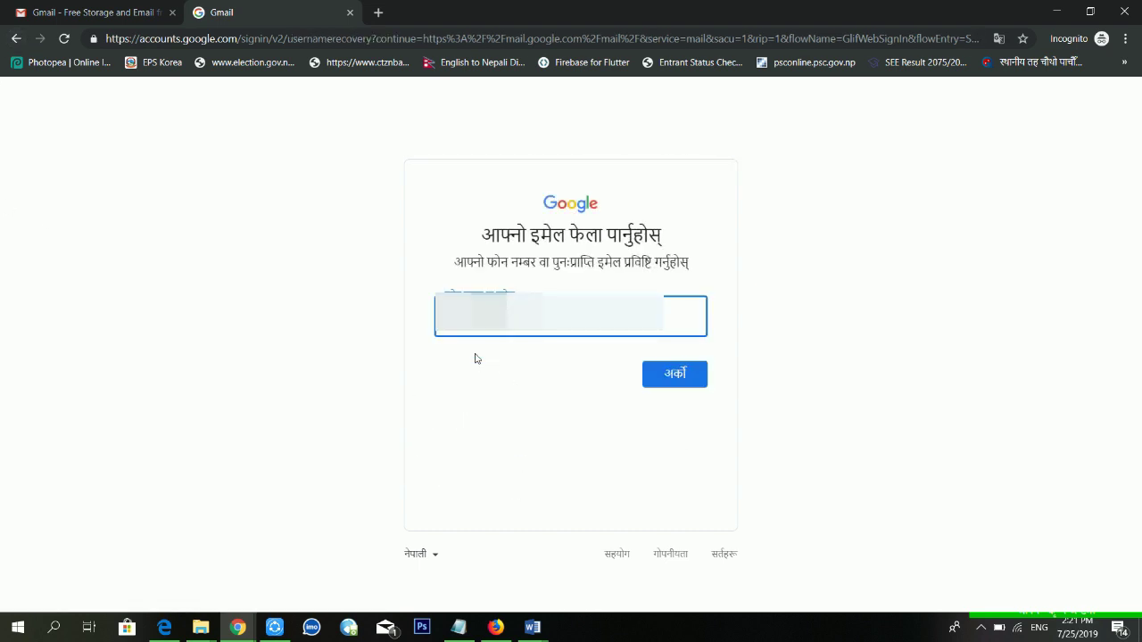